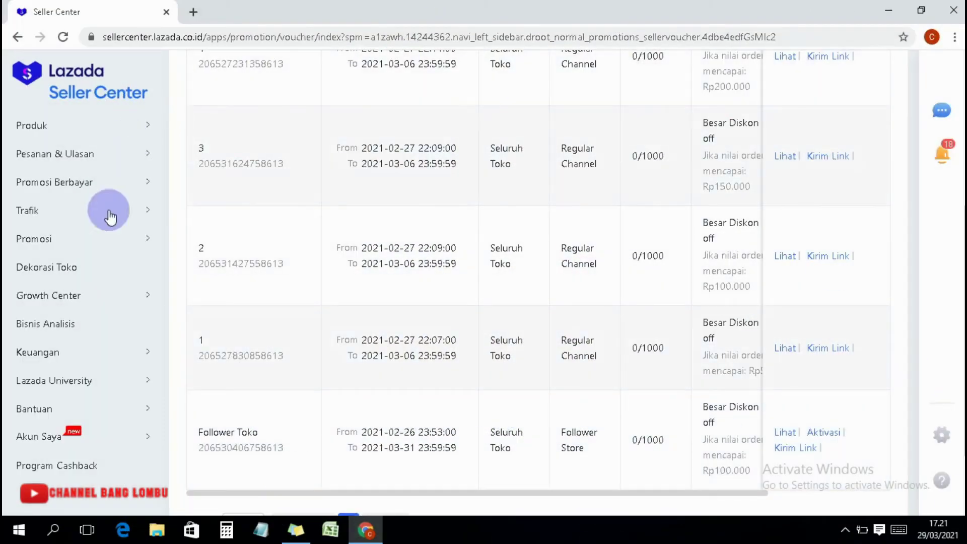
# Step: Go to the Seller Voucher promotion page and start creating a new voucher
pyautogui.scroll(4, 199, 171)
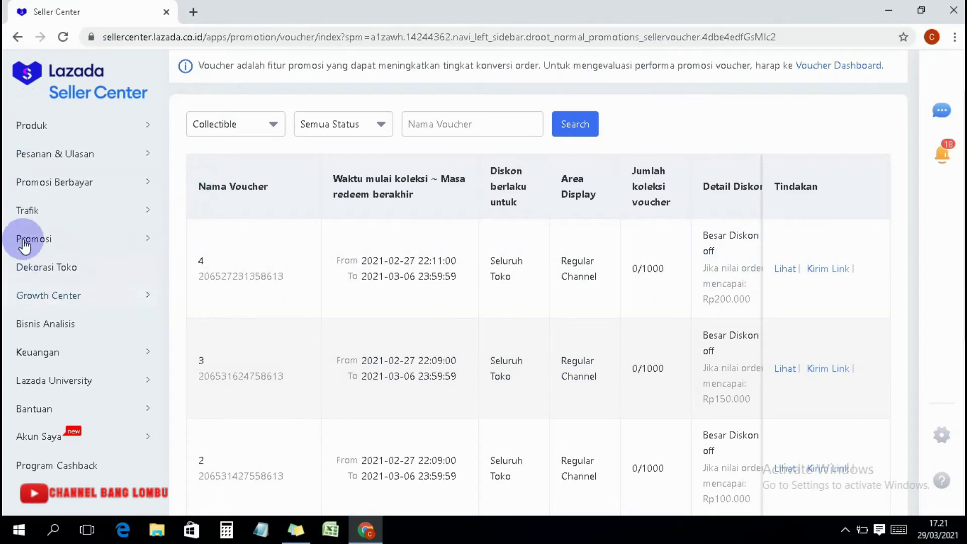
pyautogui.moveTo(35, 252)
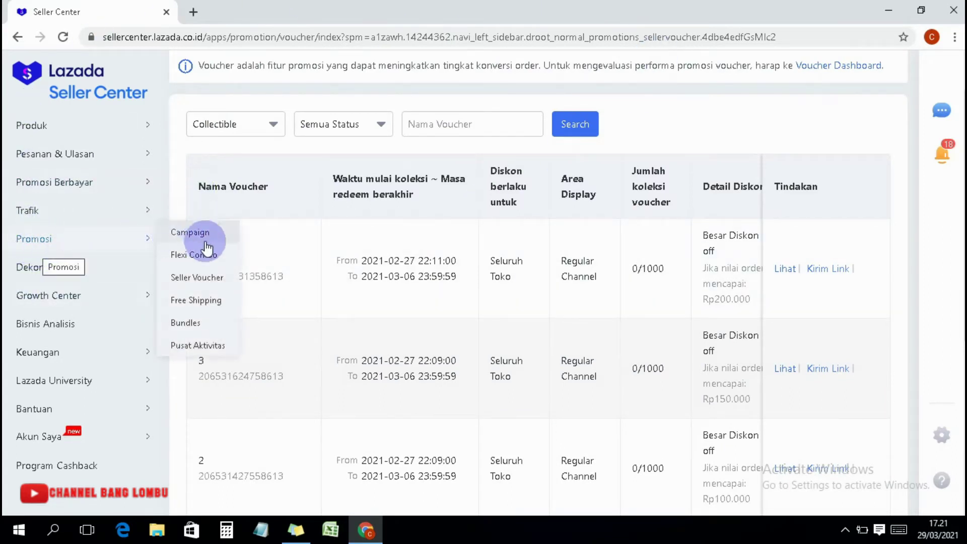
pyautogui.click(211, 277)
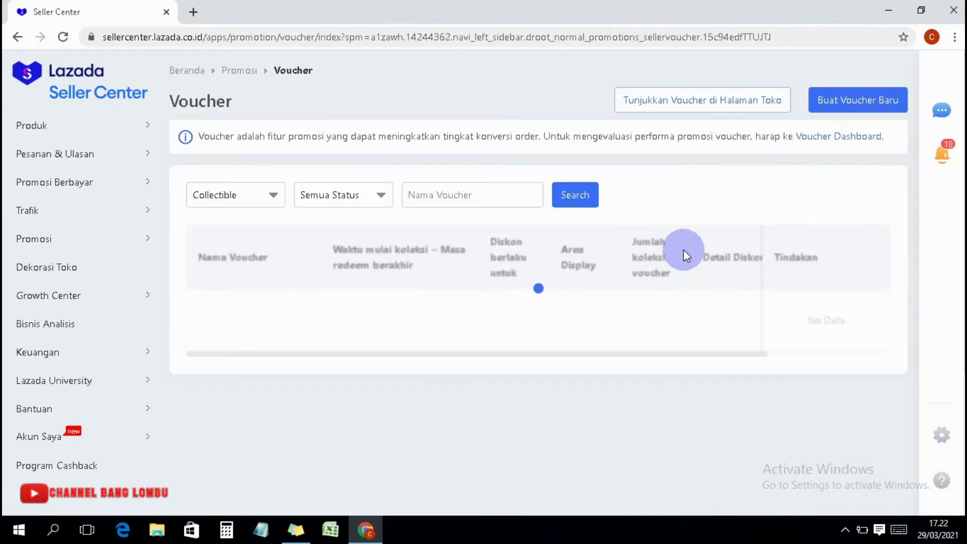
pyautogui.click(840, 101)
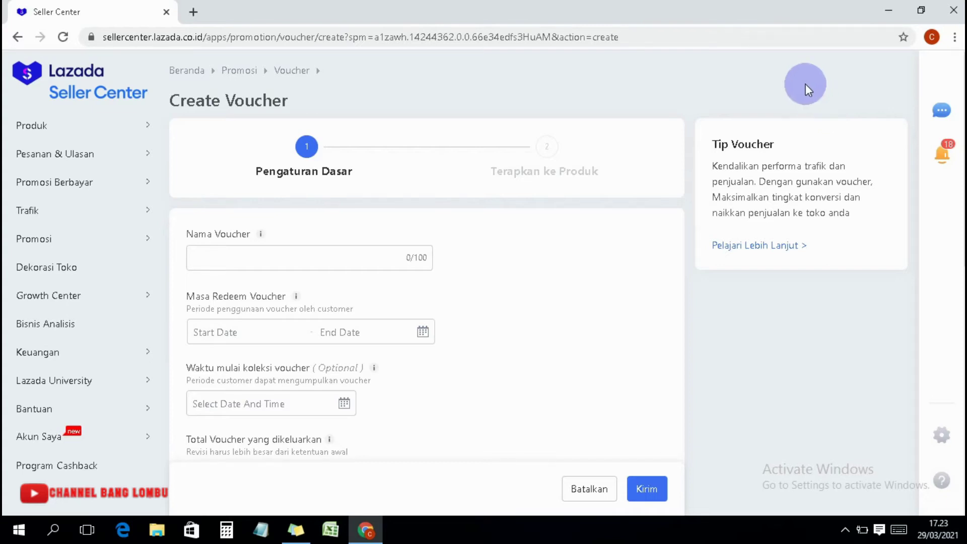
# Step: Name the voucher "VC Mengikuti Toko"
pyautogui.click(354, 252)
pyautogui.click(354, 252)
pyautogui.scroll(-1, 353, 252)
pyautogui.scroll(1, 353, 252)
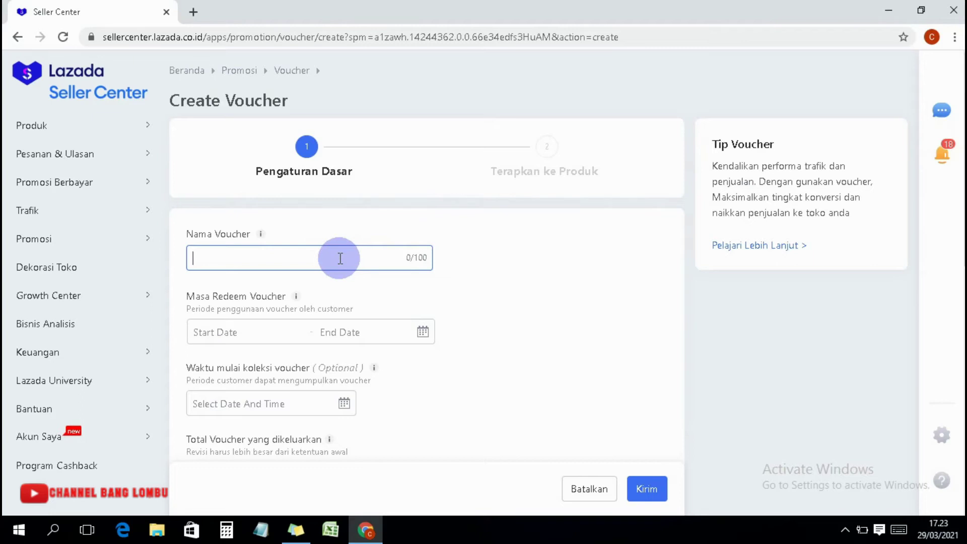
pyautogui.write('vc Mengikuti TOko')
pyautogui.press('BackSpace')
pyautogui.press('BackSpace')
pyautogui.press('BackSpace')
pyautogui.write('oko')
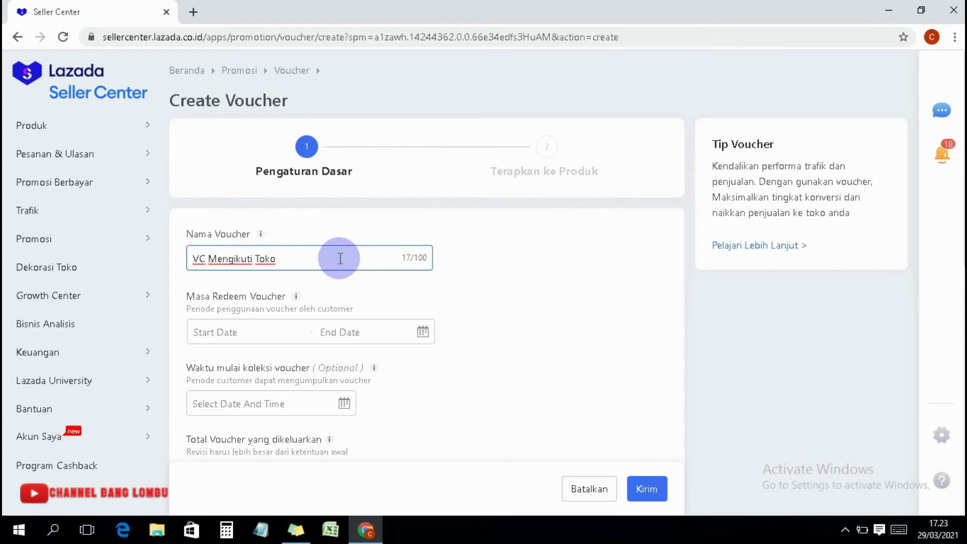
pyautogui.click(252, 331)
pyautogui.scroll(-3, 243, 337)
pyautogui.scroll(3, 243, 337)
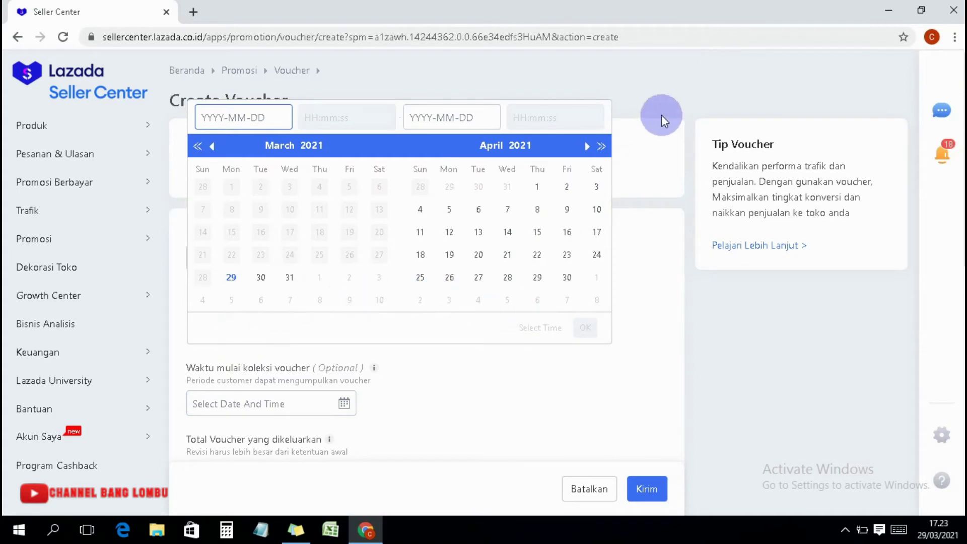
pyautogui.click(659, 140)
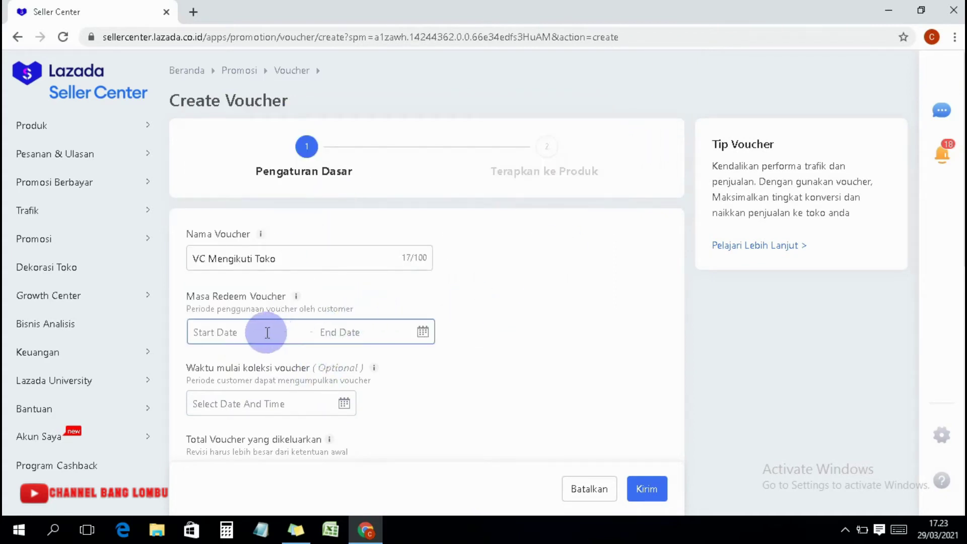
pyautogui.click(215, 336)
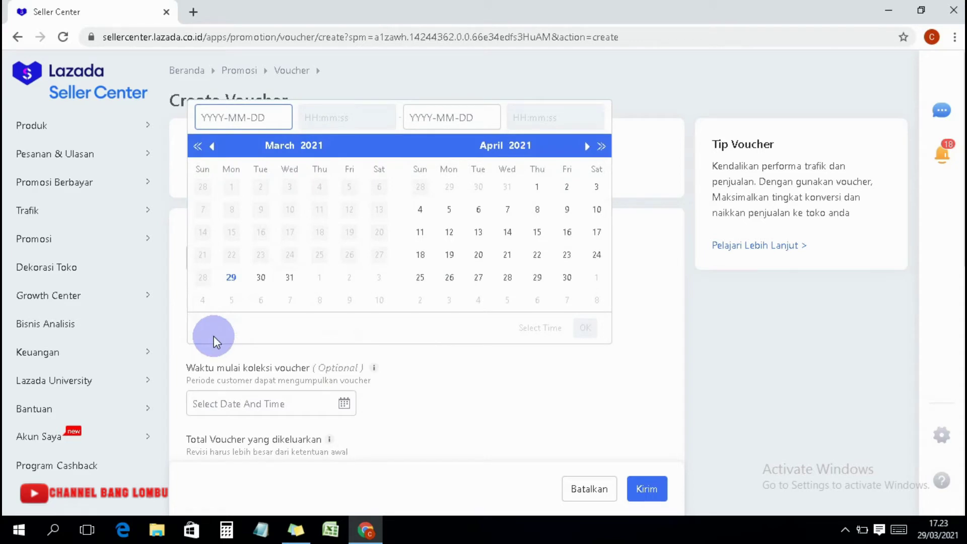
pyautogui.click(232, 277)
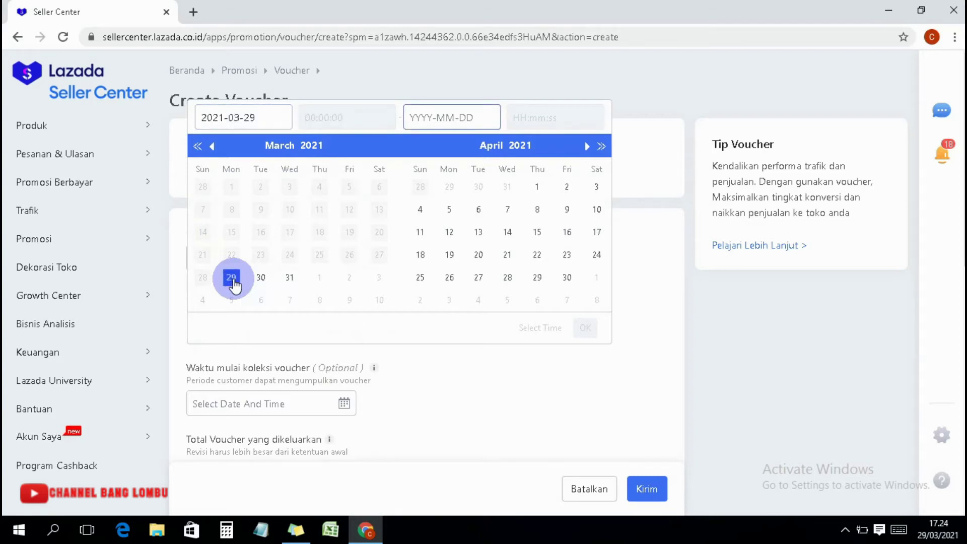
pyautogui.click(568, 278)
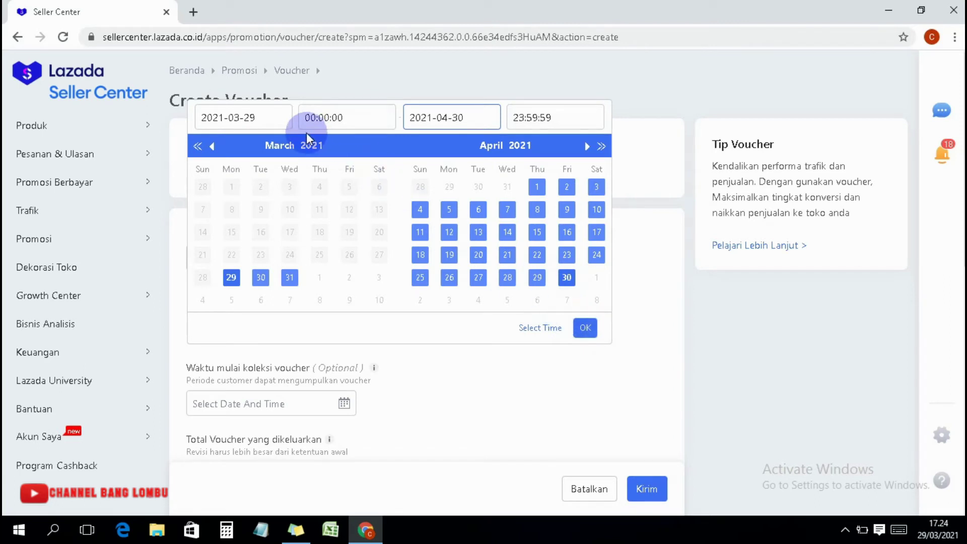
pyautogui.click(305, 118)
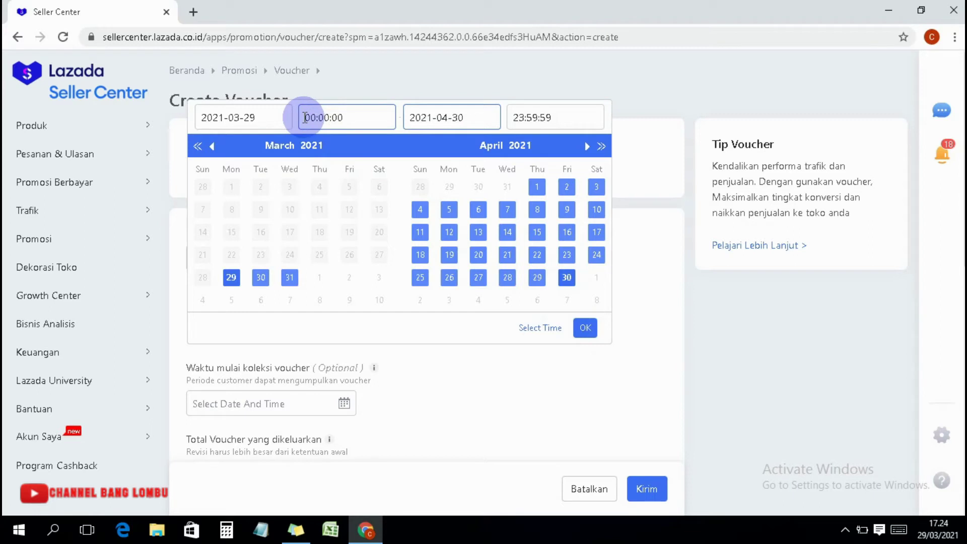
pyautogui.moveTo(305, 118); pyautogui.dragTo(319, 118)
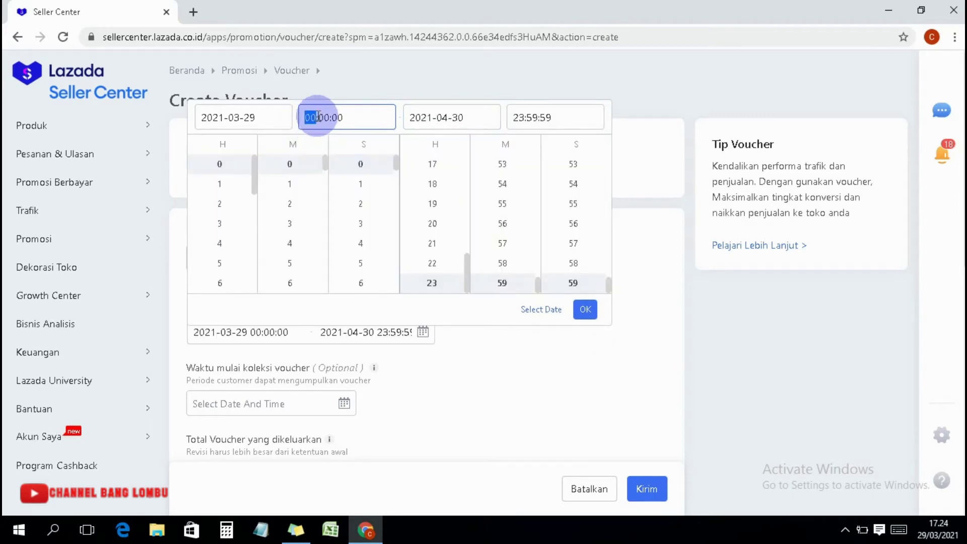
pyautogui.write('17')
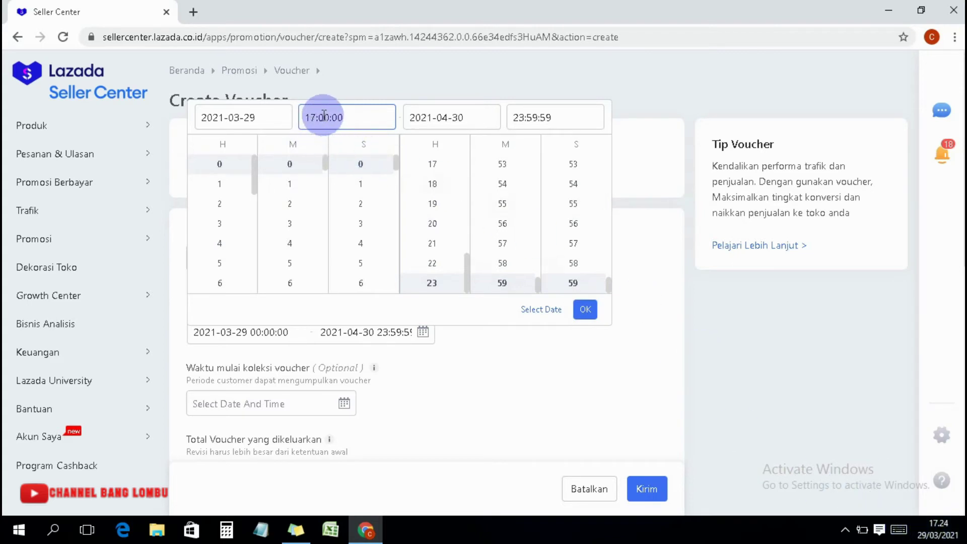
pyautogui.moveTo(318, 119); pyautogui.dragTo(323, 121)
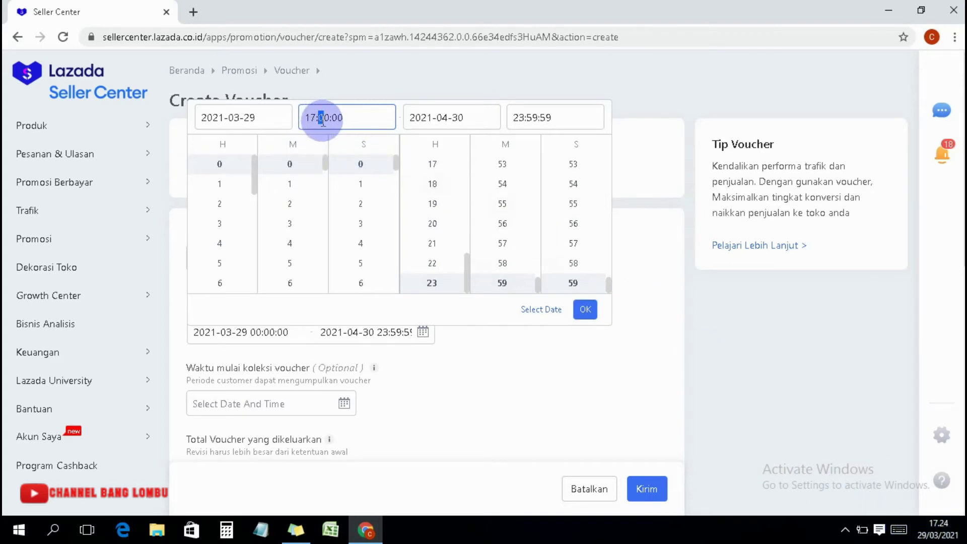
pyautogui.write('3')
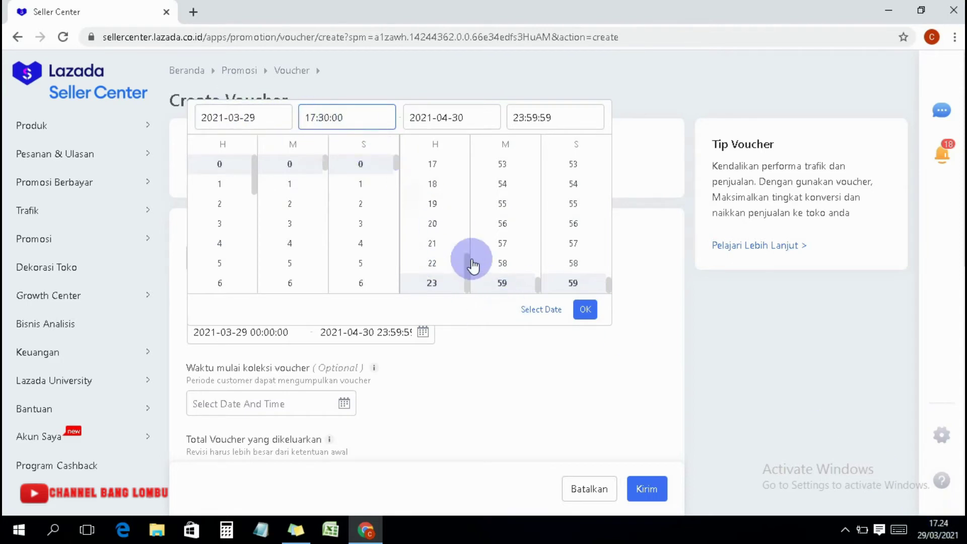
pyautogui.click(587, 313)
pyautogui.scroll(-3, 554, 361)
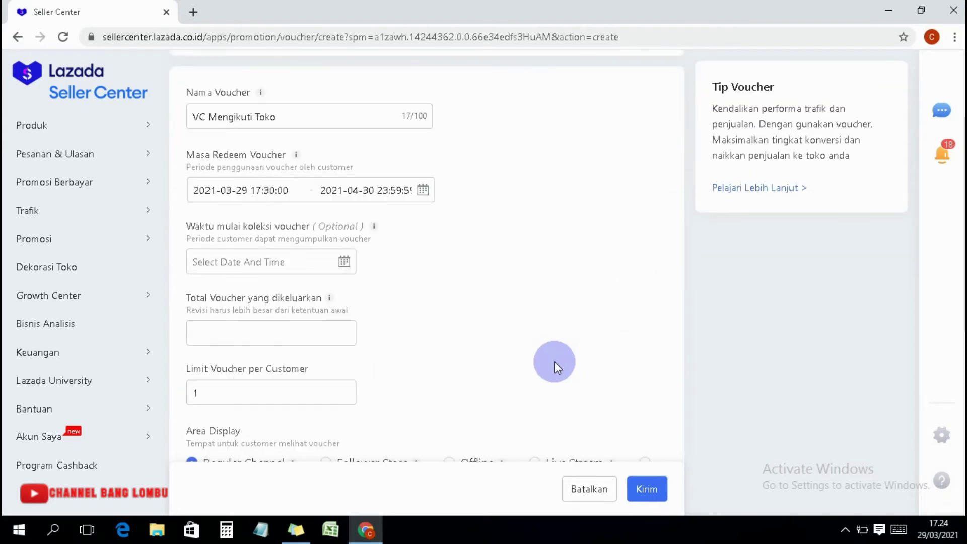
pyautogui.click(241, 262)
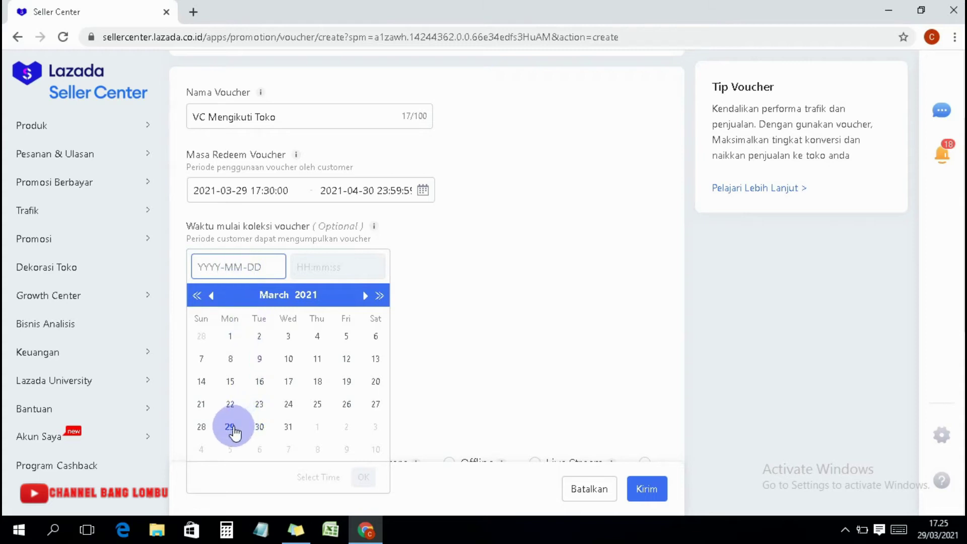
pyautogui.click(231, 428)
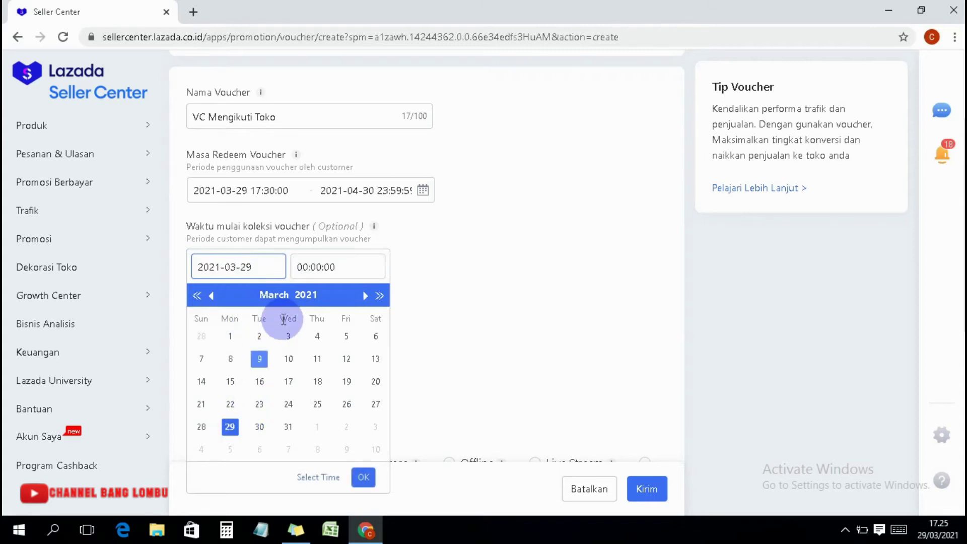
pyautogui.click(298, 266)
pyautogui.doubleClick(307, 268)
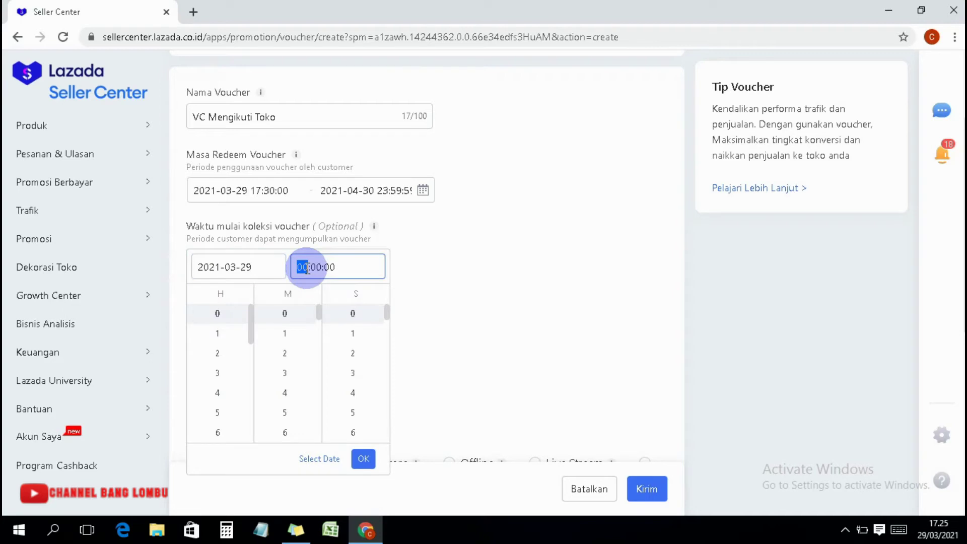
pyautogui.write('17')
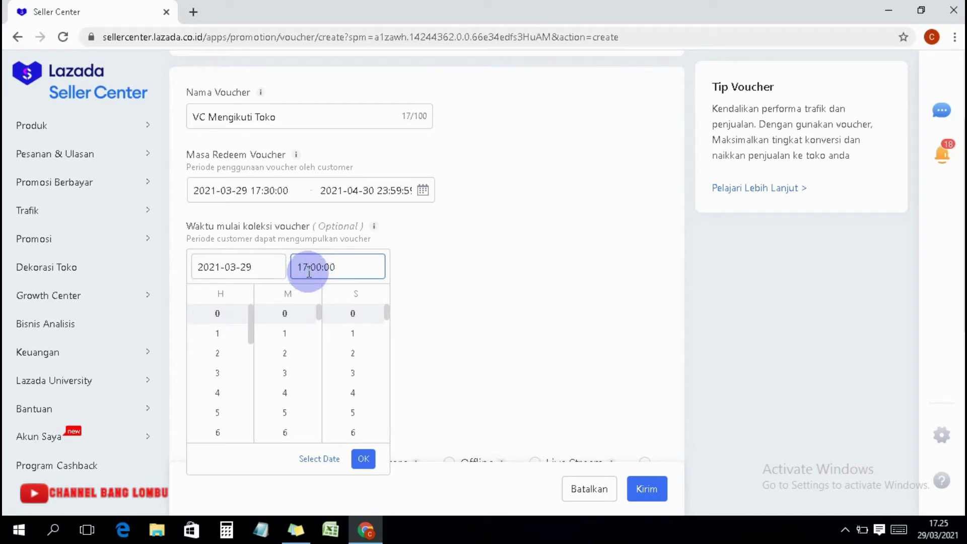
pyautogui.moveTo(309, 267); pyautogui.dragTo(315, 270)
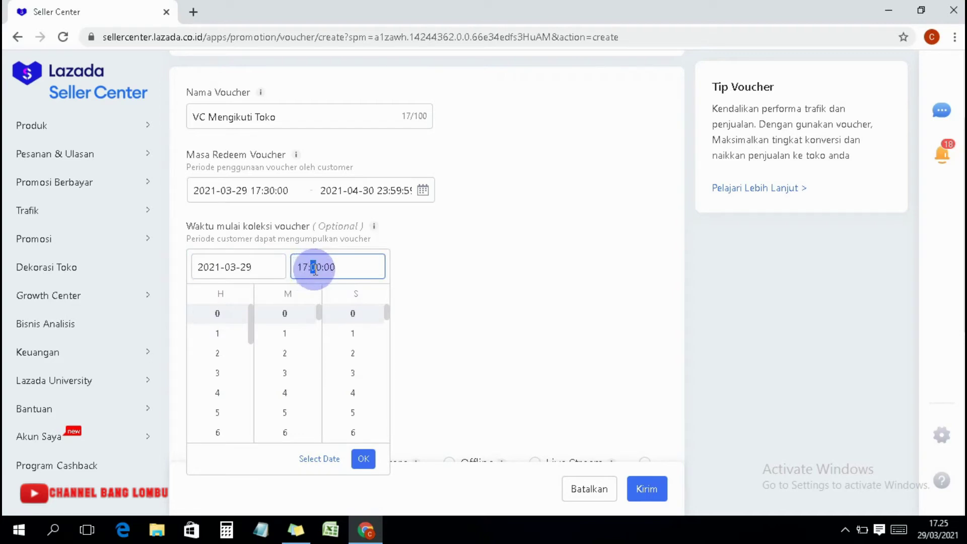
pyautogui.write('3')
pyautogui.click(364, 458)
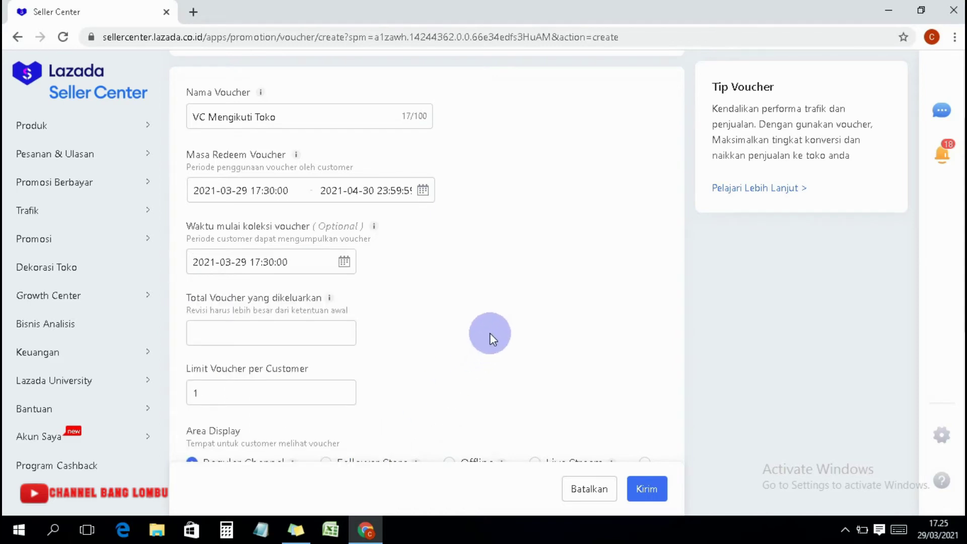
# Step: Set the total number of vouchers issued to 1000 and choose Follower Store as the display area
pyautogui.click(274, 334)
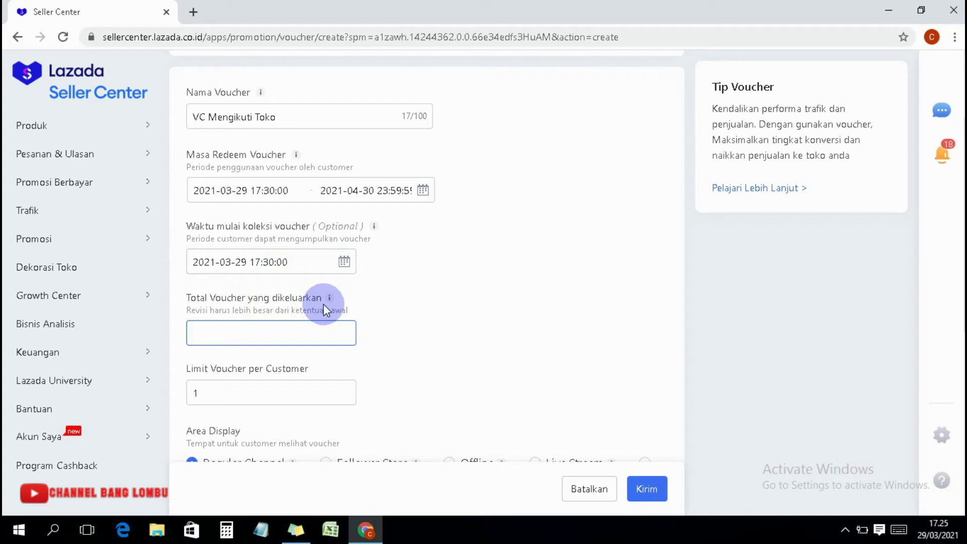
pyautogui.write('1000')
pyautogui.scroll(-3, 324, 304)
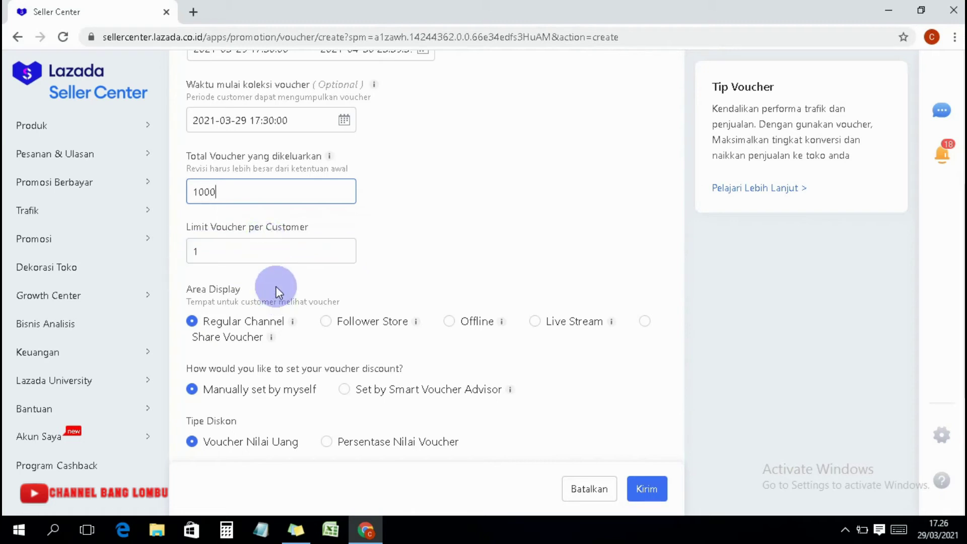
pyautogui.scroll(-2, 276, 285)
pyautogui.scroll(-2, 276, 285)
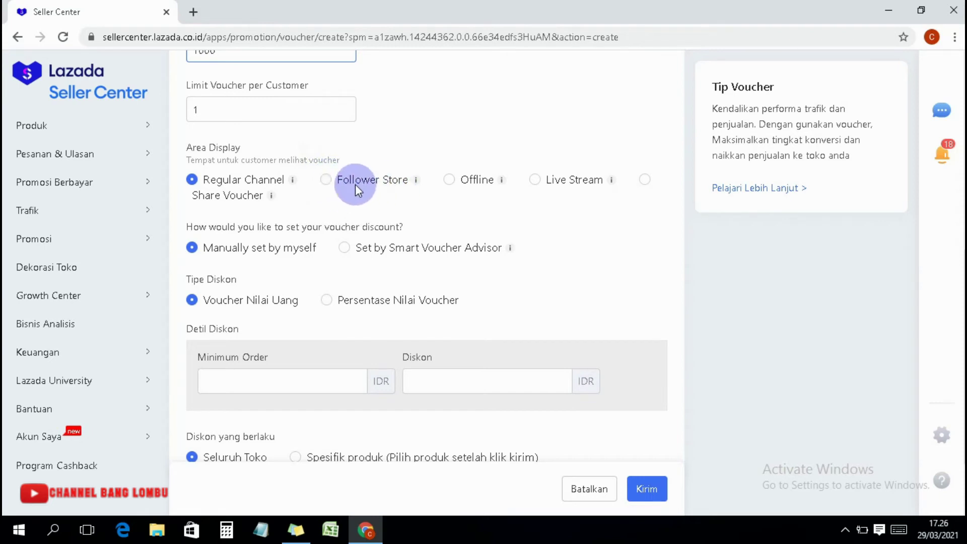
pyautogui.click(325, 180)
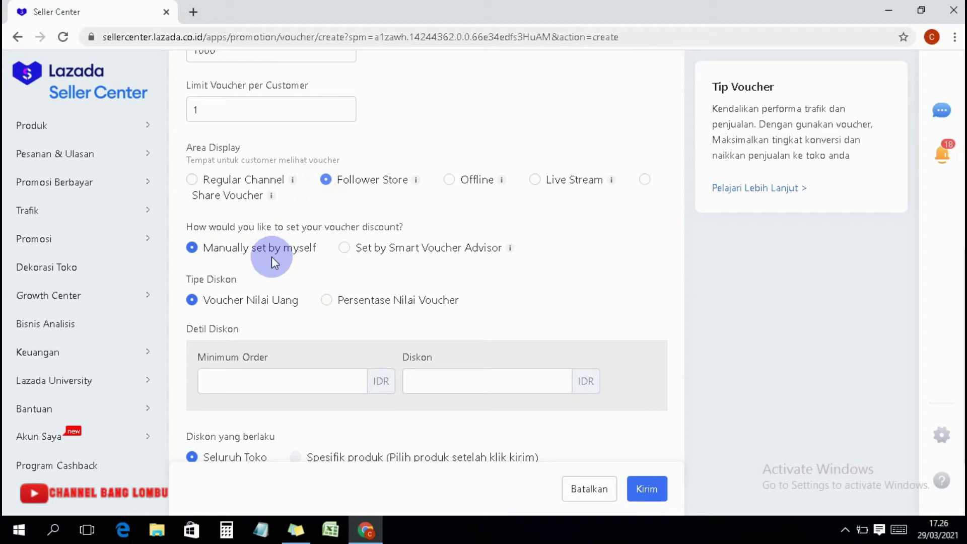
# Step: Use Voucher Nilai Uang as the discount type and set the minimum order to 100000 IDR
pyautogui.scroll(-2, 272, 258)
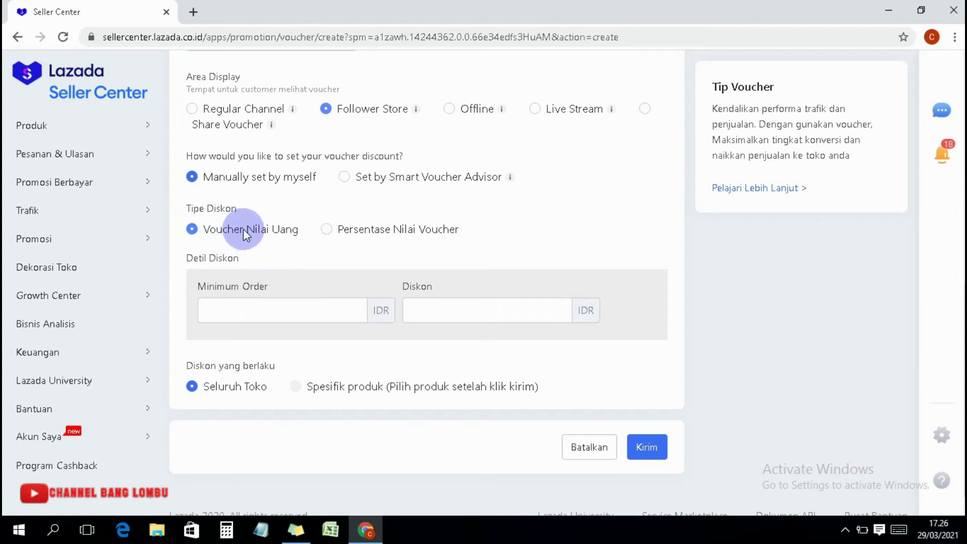
pyautogui.click(340, 230)
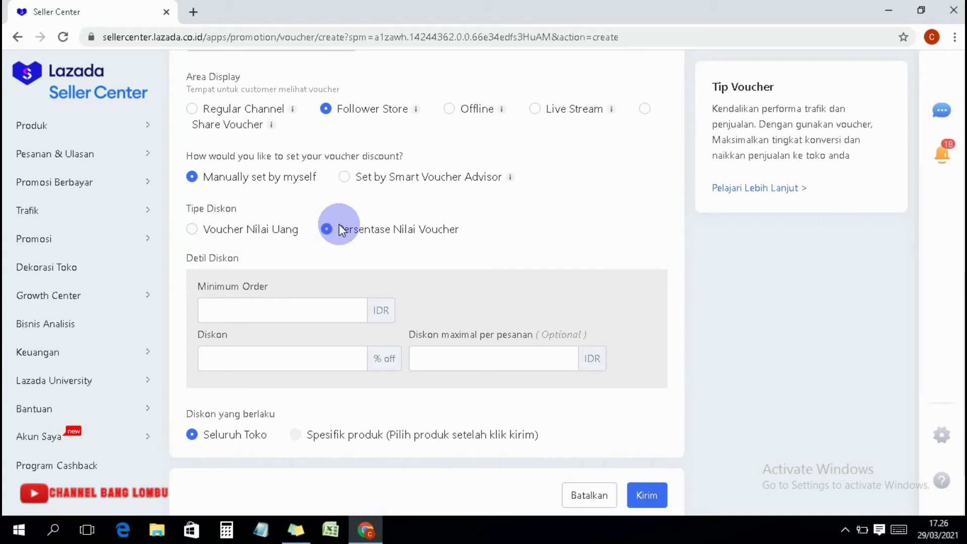
pyautogui.click(264, 227)
pyautogui.click(266, 309)
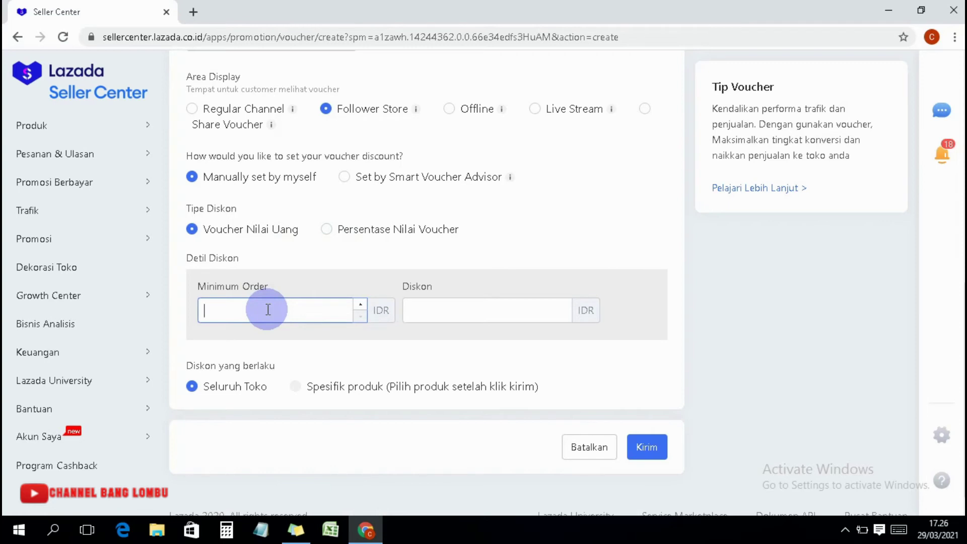
pyautogui.write('100000')
pyautogui.click(217, 311)
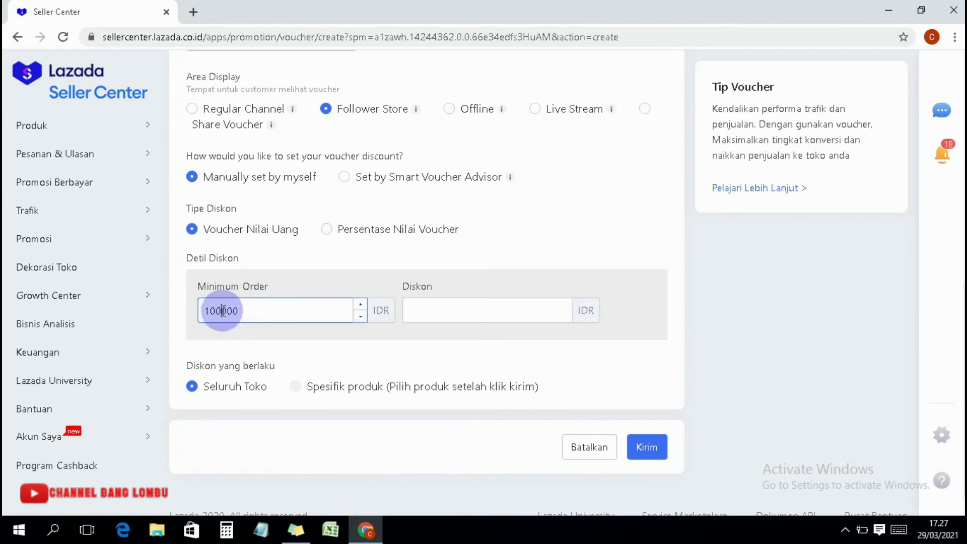
# Step: Set the voucher's discount amount to 7000 IDR
pyautogui.click(419, 308)
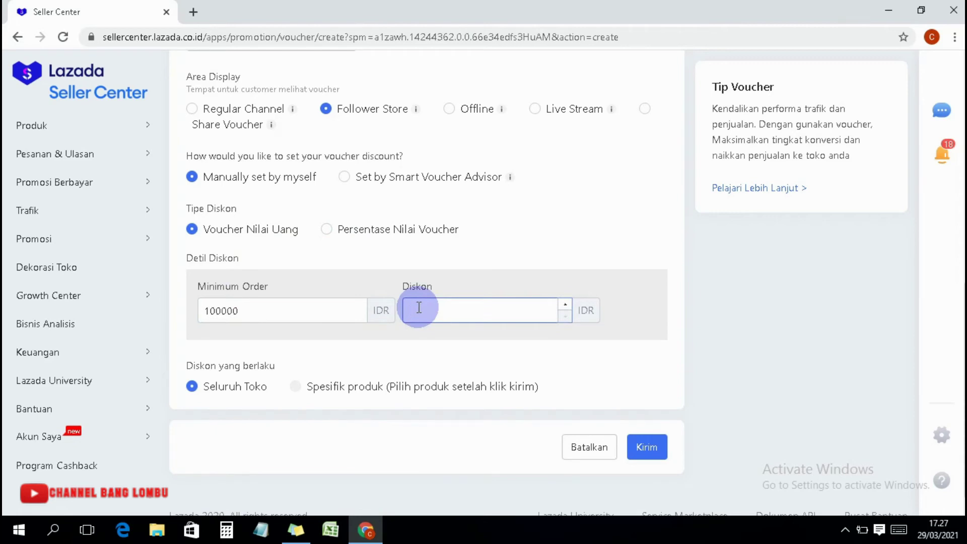
pyautogui.write('50000')
pyautogui.press('BackSpace')
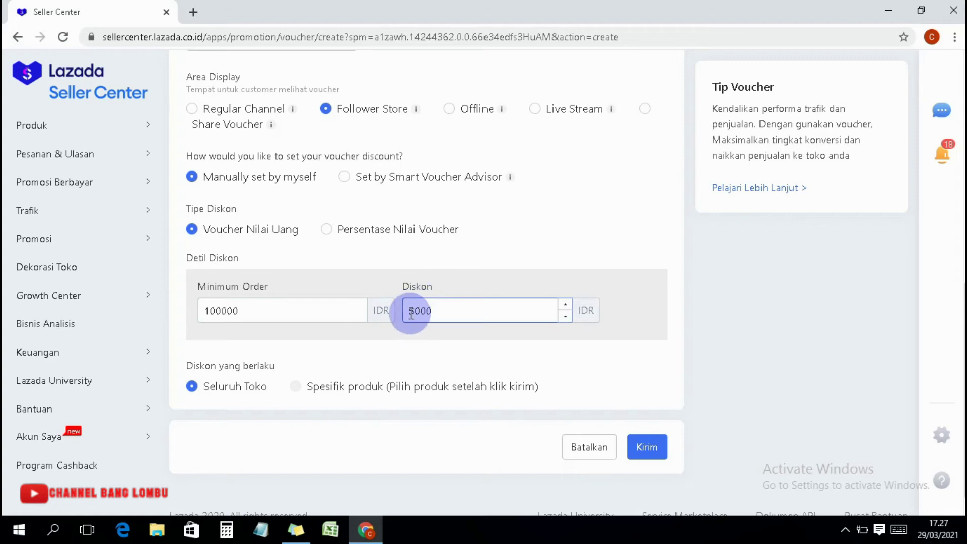
pyautogui.moveTo(409, 316); pyautogui.dragTo(414, 314)
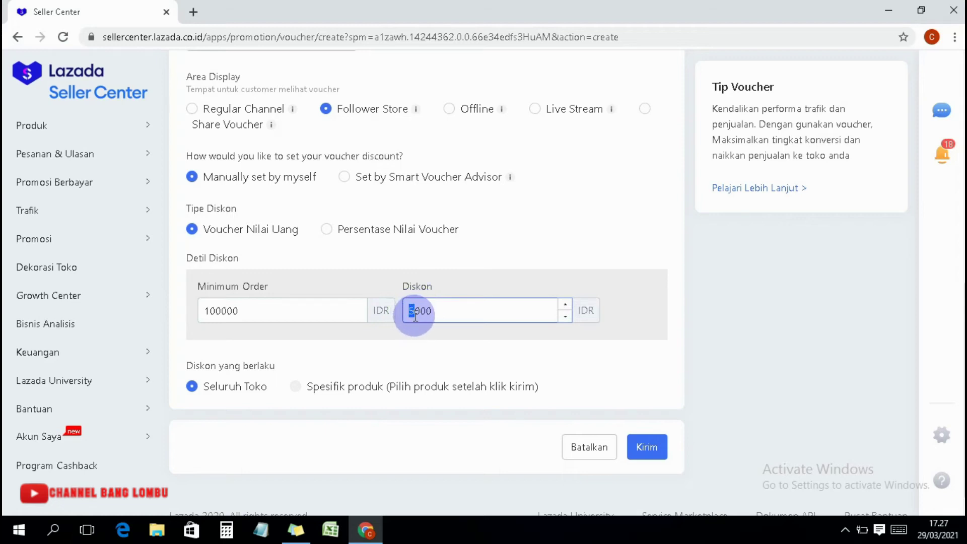
pyautogui.write('7')
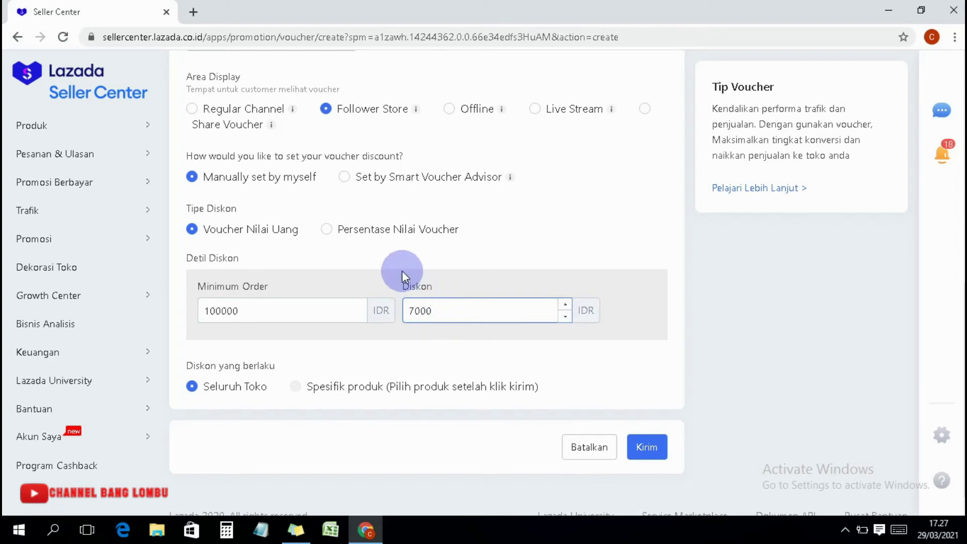
# Step: Change the discount type to Persentase Nilai Voucher and set the discount to 10% off
pyautogui.click(343, 229)
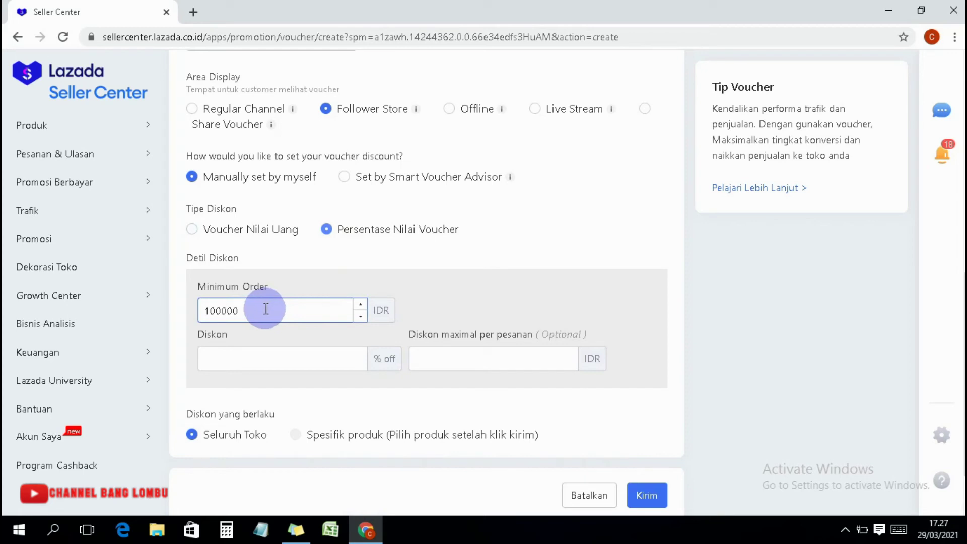
pyautogui.doubleClick(231, 311)
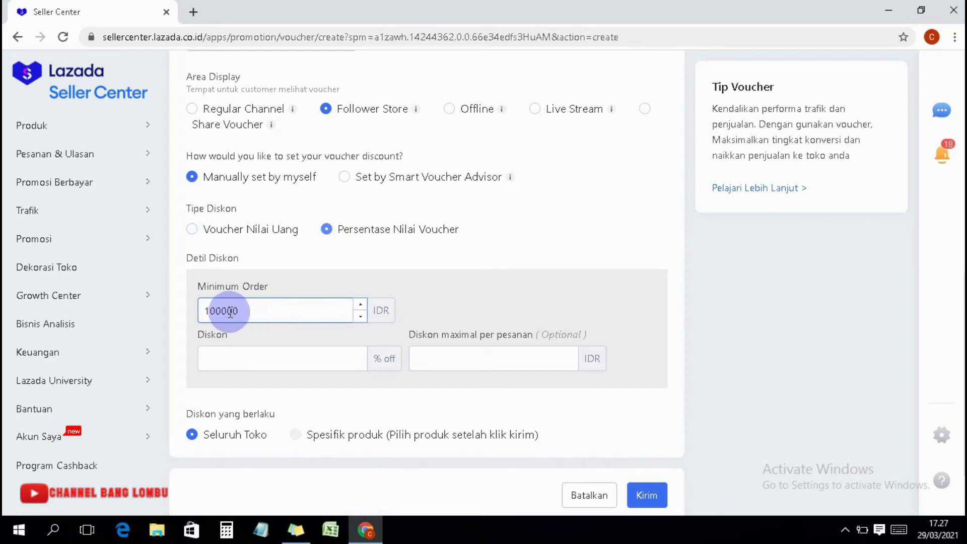
pyautogui.click(248, 356)
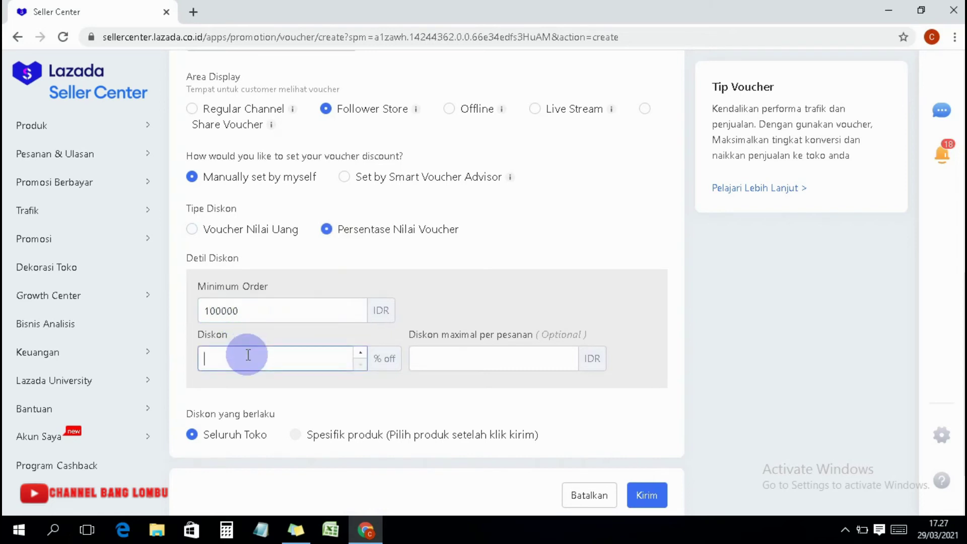
pyautogui.write('1')
pyautogui.click(472, 355)
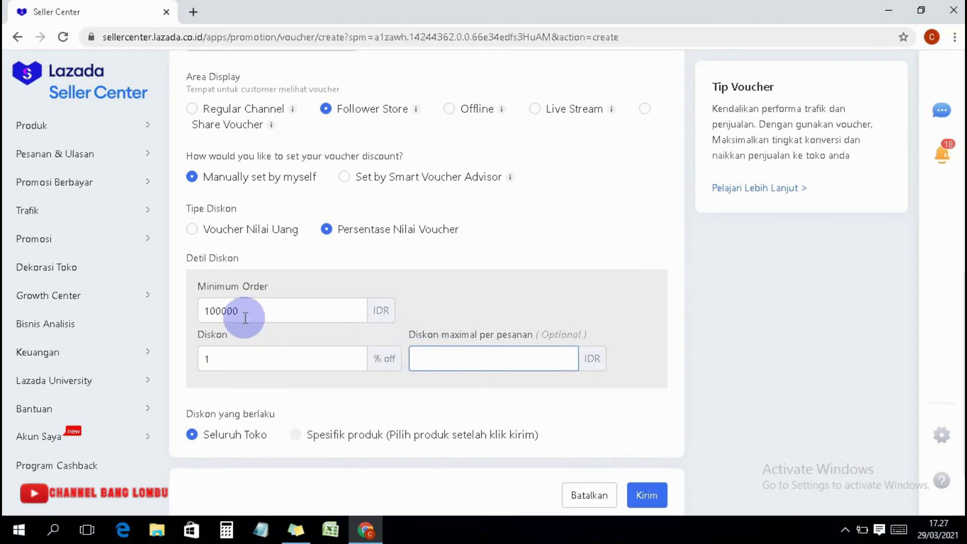
pyautogui.click(221, 309)
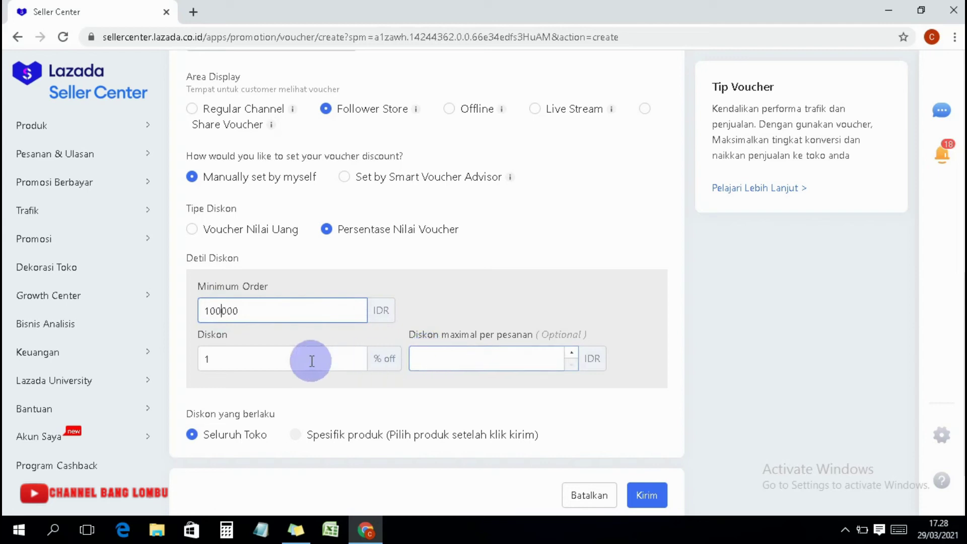
pyautogui.click(220, 359)
pyautogui.write('10')
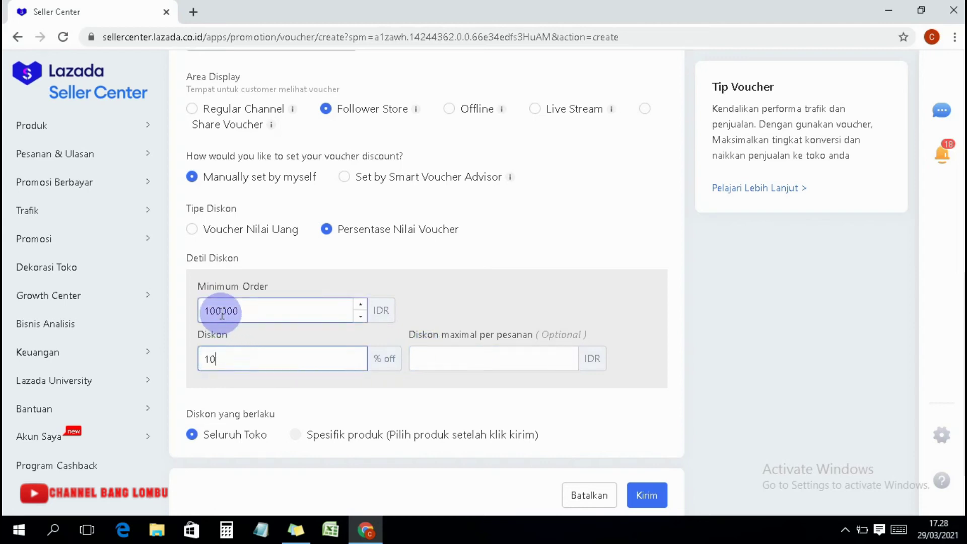
pyautogui.click(433, 357)
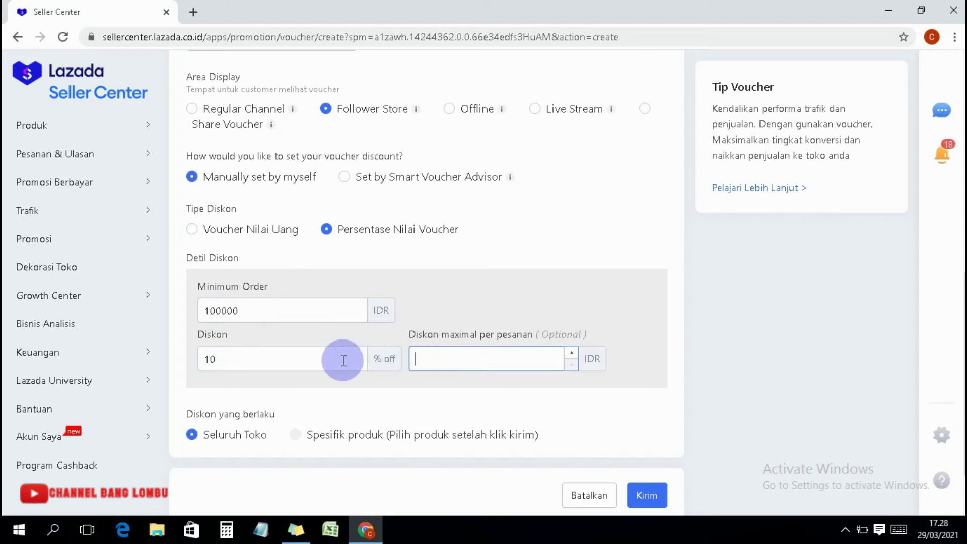
pyautogui.click(322, 360)
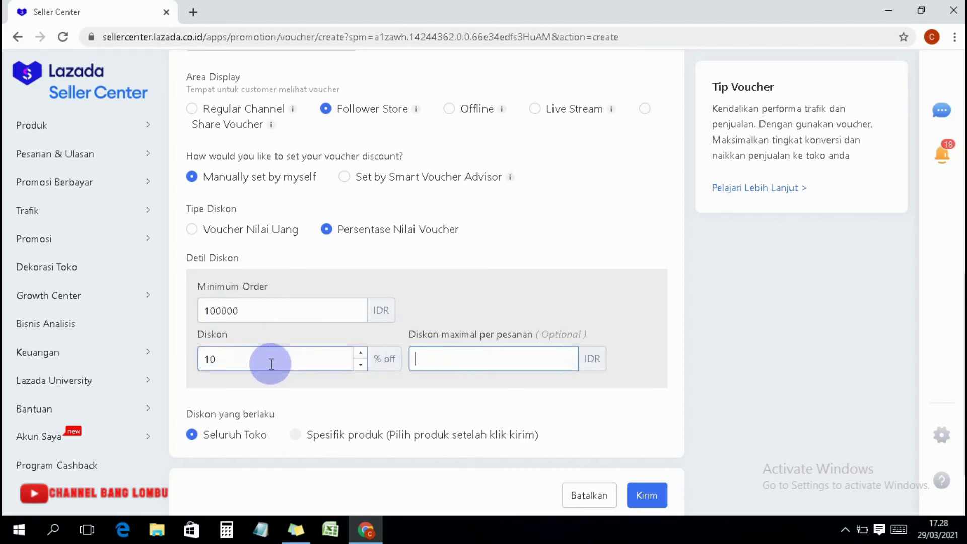
pyautogui.click(261, 359)
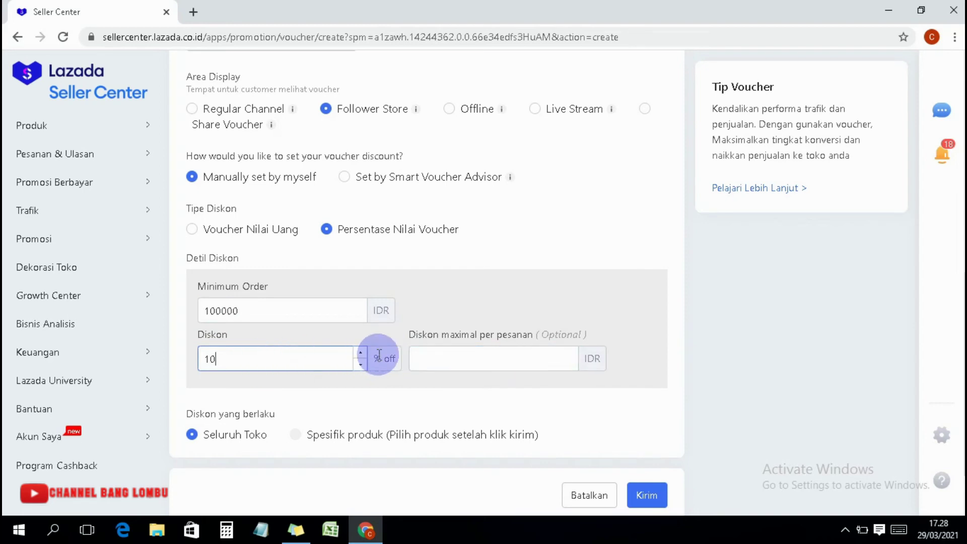
# Step: Try a maximum discount per order of 5000 IDR, and clear the optional field again
pyautogui.click(439, 359)
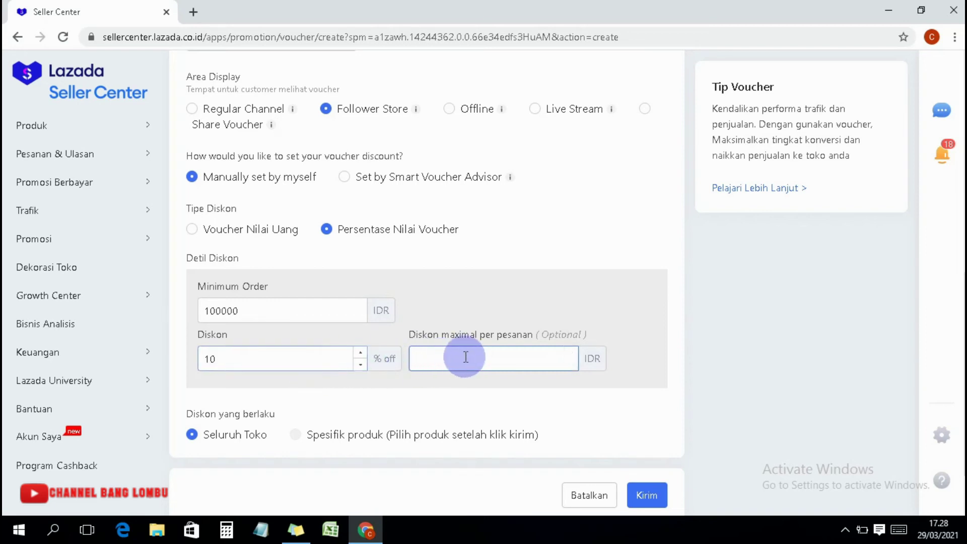
pyautogui.write('5000')
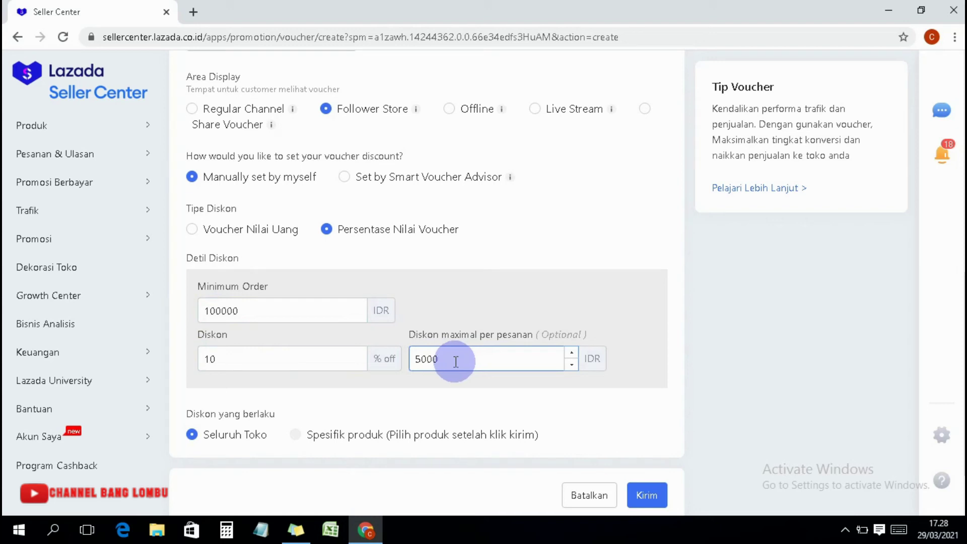
pyautogui.press('BackSpace')
pyautogui.press('BackSpace')
pyautogui.press('BackSpace')
pyautogui.press('BackSpace')
# Step: Review the voucher's discount settings and submit the voucher form
pyautogui.scroll(-2, 455, 361)
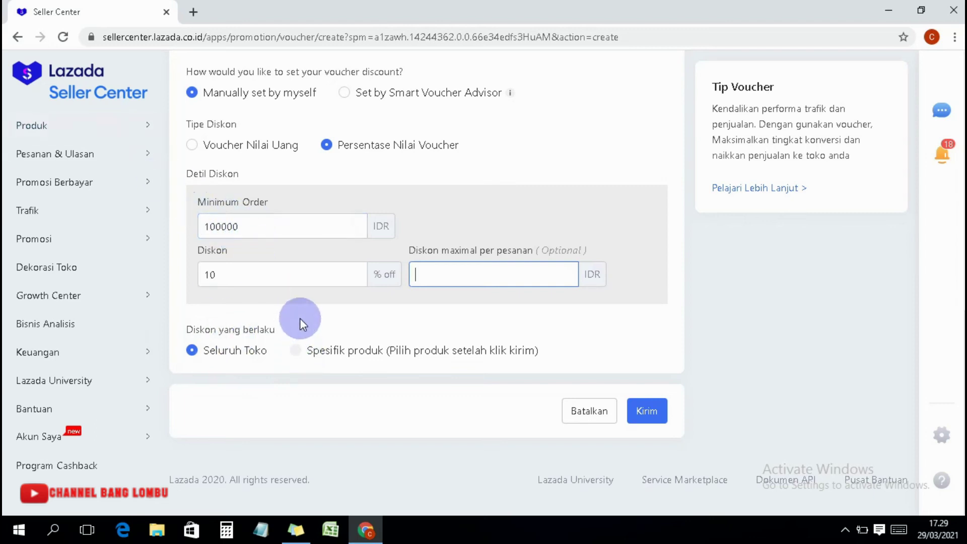
pyautogui.scroll(3, 301, 318)
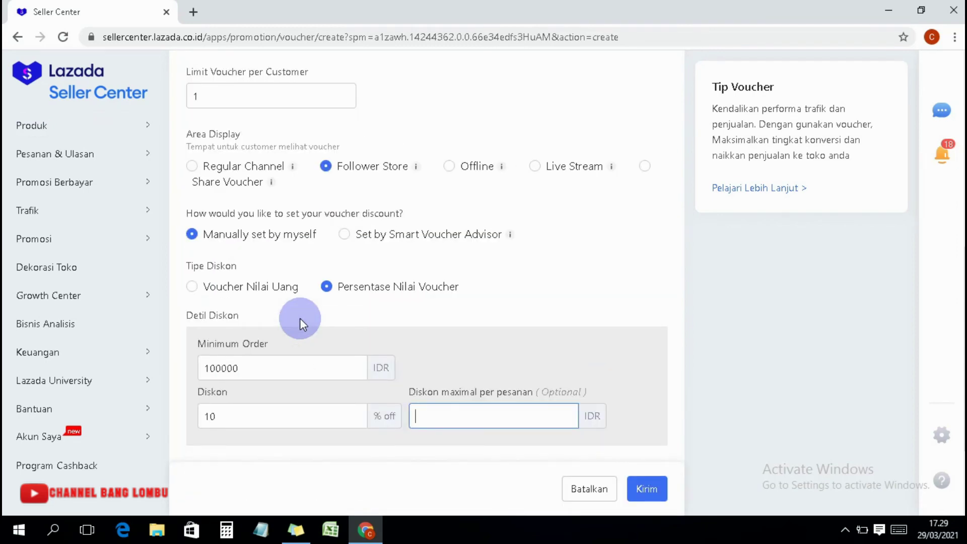
pyautogui.scroll(-3, 300, 319)
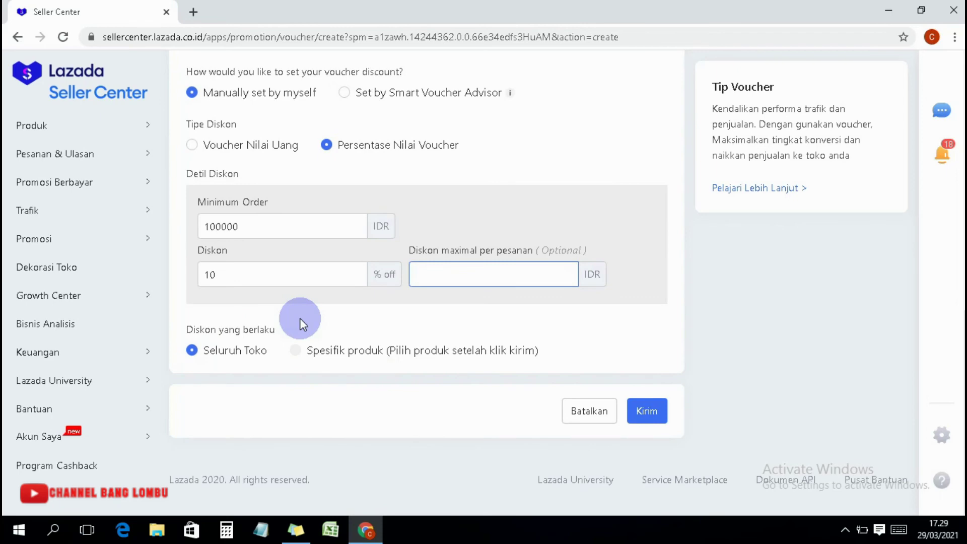
pyautogui.click(647, 412)
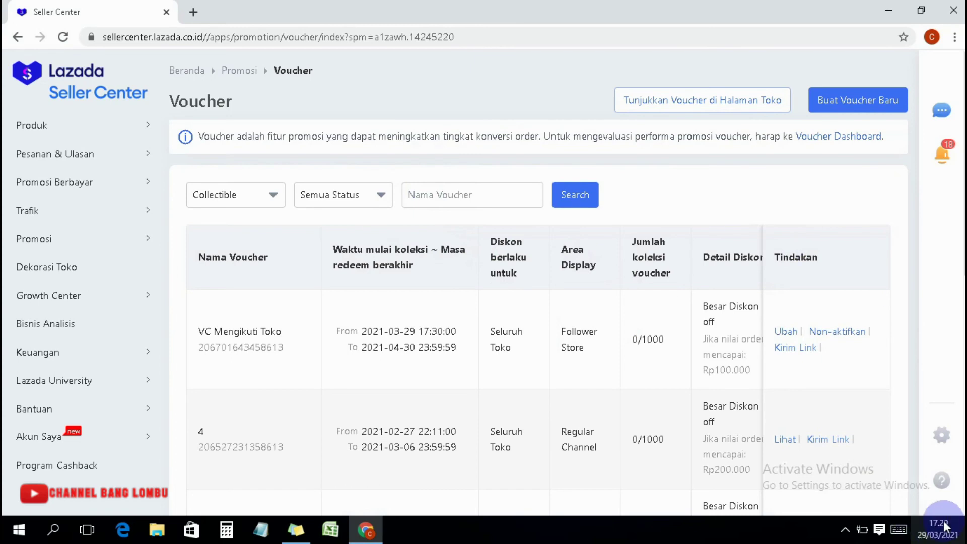
# Step: Examine the VC Mengikuti Toko voucher's name, validity period, scope, display area, quantity, discount details and status in the voucher list
pyautogui.scroll(-1, 554, 128)
pyautogui.click(555, 128)
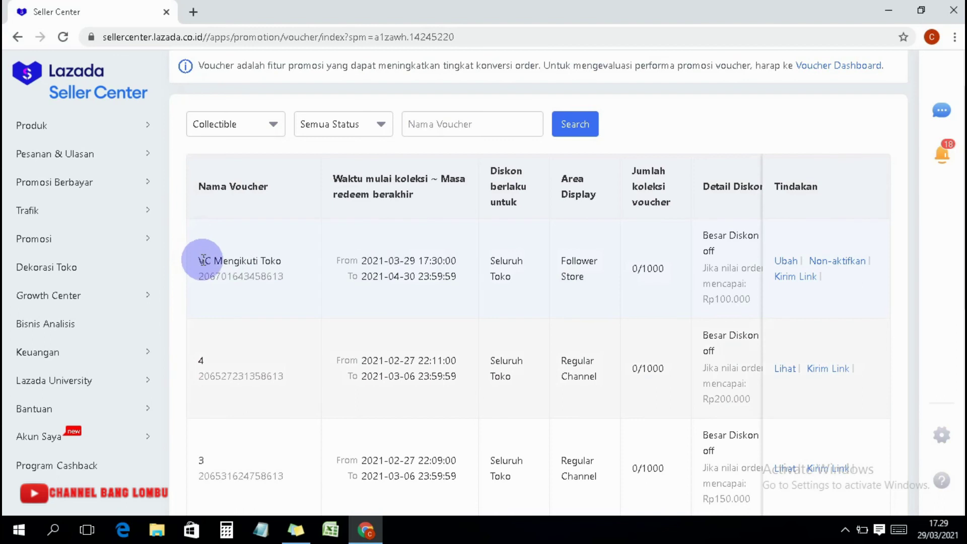
pyautogui.moveTo(199, 264); pyautogui.dragTo(308, 268)
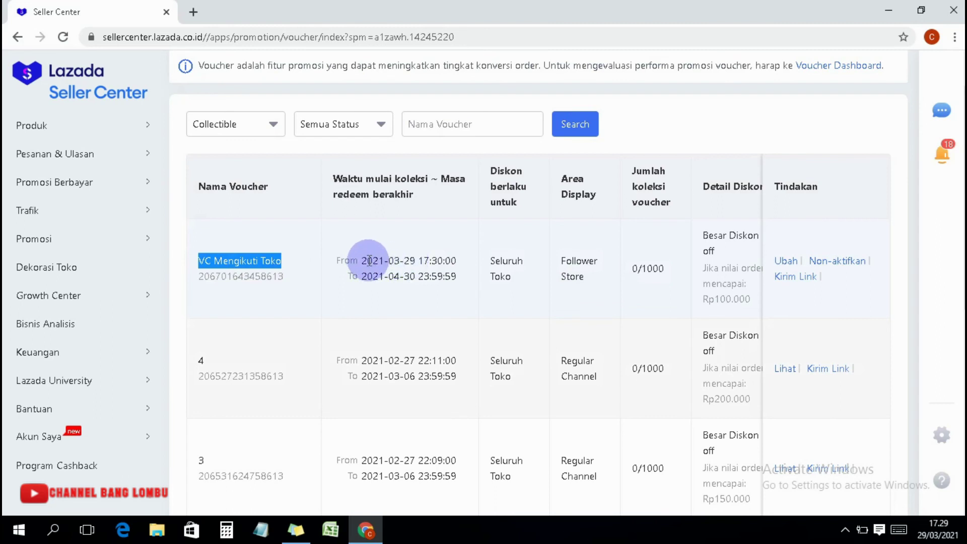
pyautogui.doubleClick(407, 261)
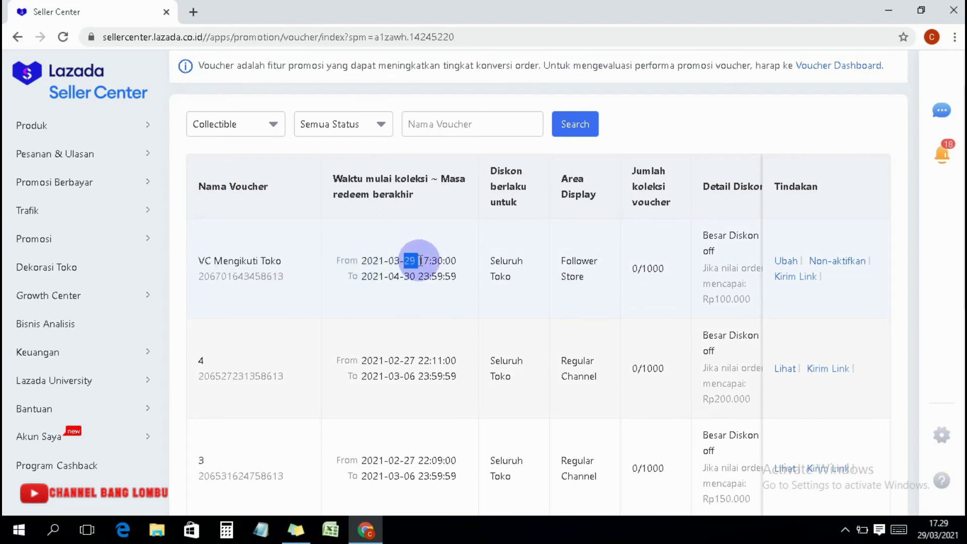
pyautogui.moveTo(404, 277); pyautogui.dragTo(410, 277)
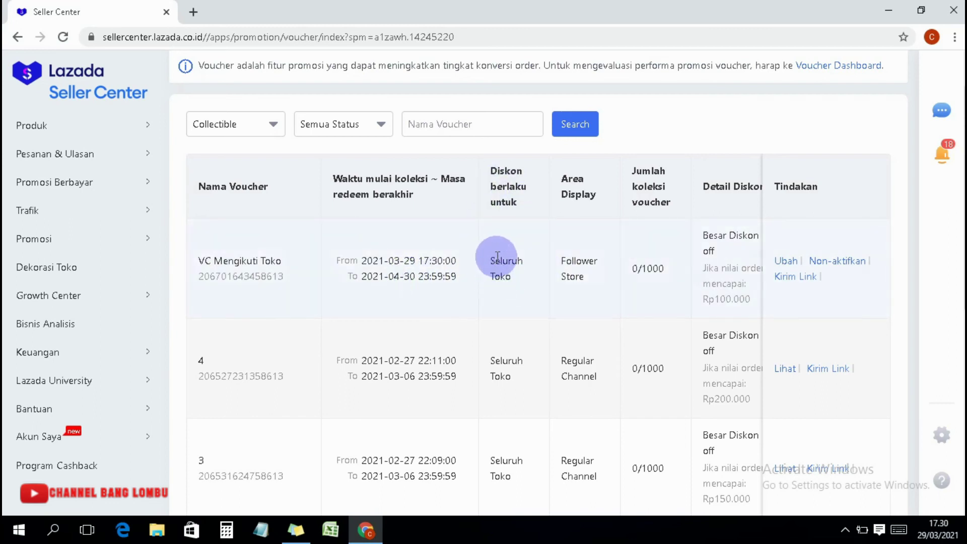
pyautogui.moveTo(493, 258); pyautogui.dragTo(541, 284)
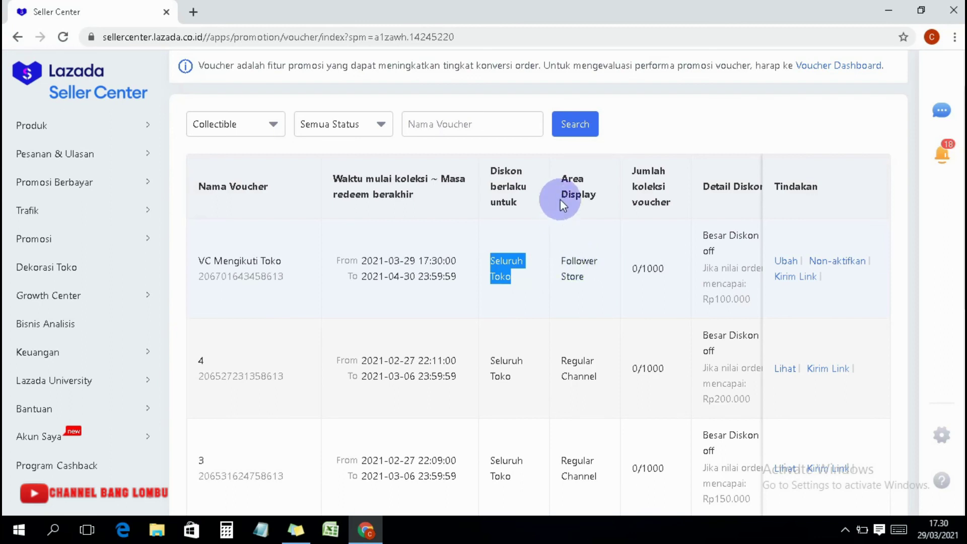
pyautogui.moveTo(563, 257); pyautogui.dragTo(610, 271)
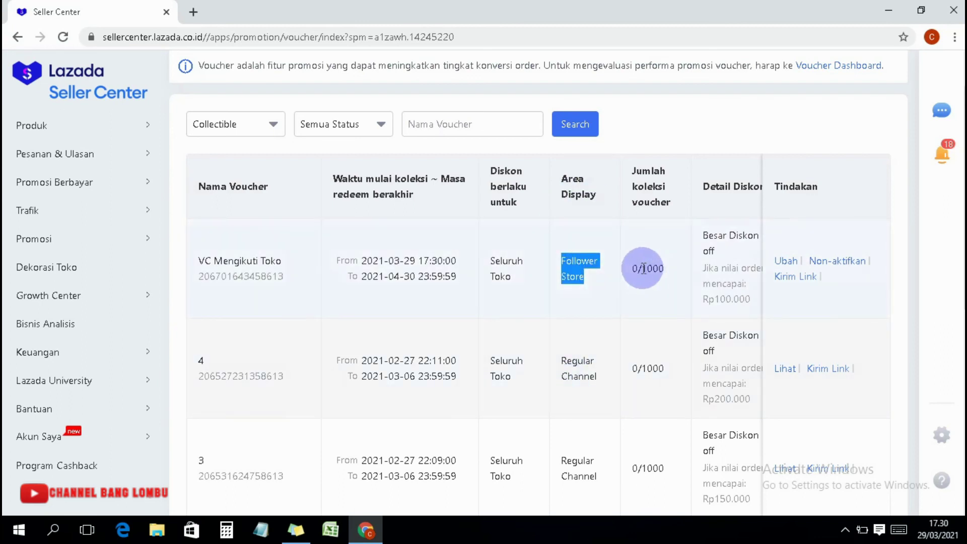
pyautogui.moveTo(633, 274); pyautogui.dragTo(666, 276)
pyautogui.click(743, 286)
pyautogui.hscroll(3, 743, 286)
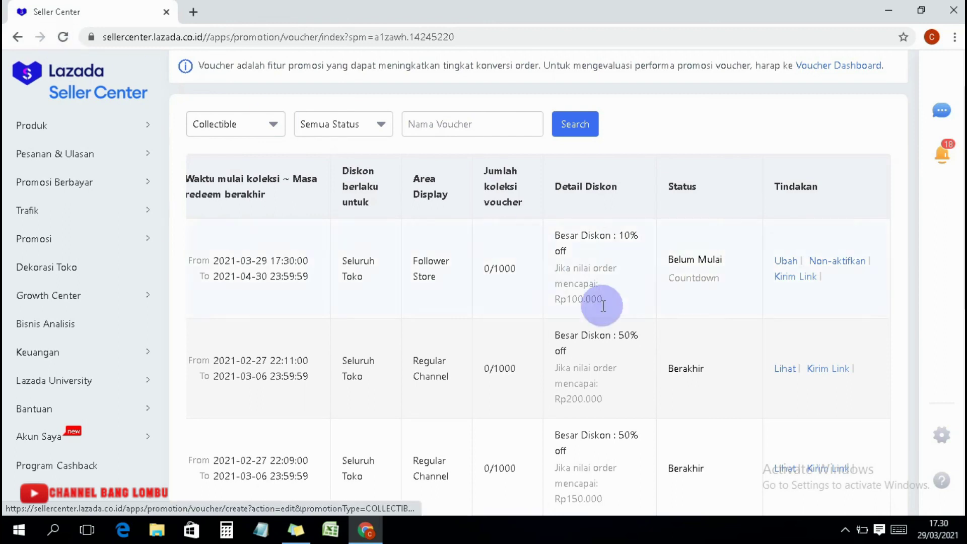
# Step: Reload the voucher list and check the status of the VC Mengikuti Toko voucher
pyautogui.click(65, 38)
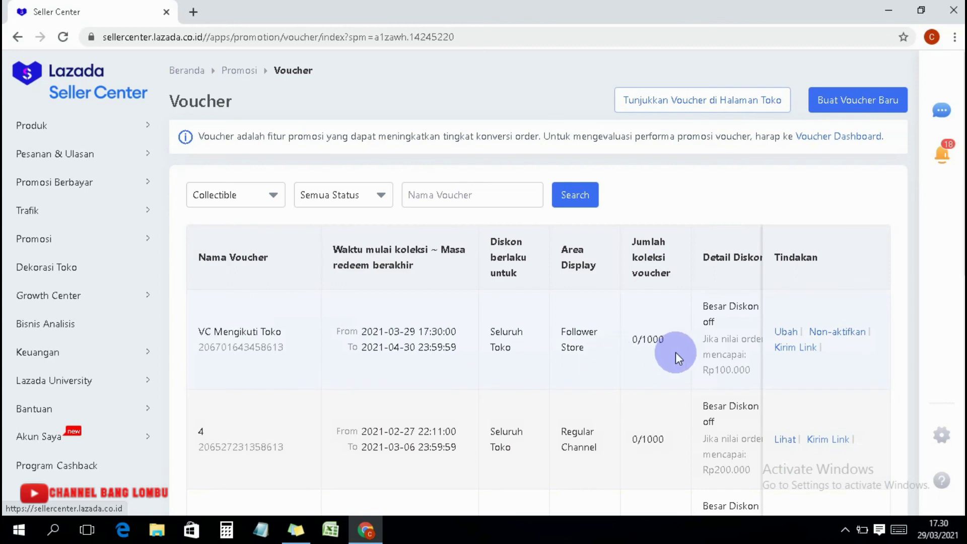
pyautogui.hscroll(3, 676, 352)
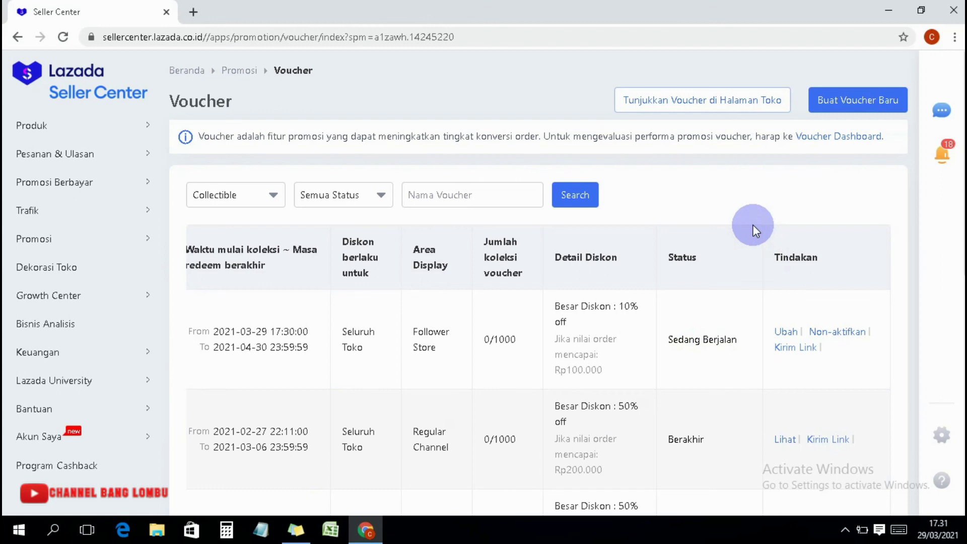
pyautogui.click(846, 530)
pyautogui.click(858, 502)
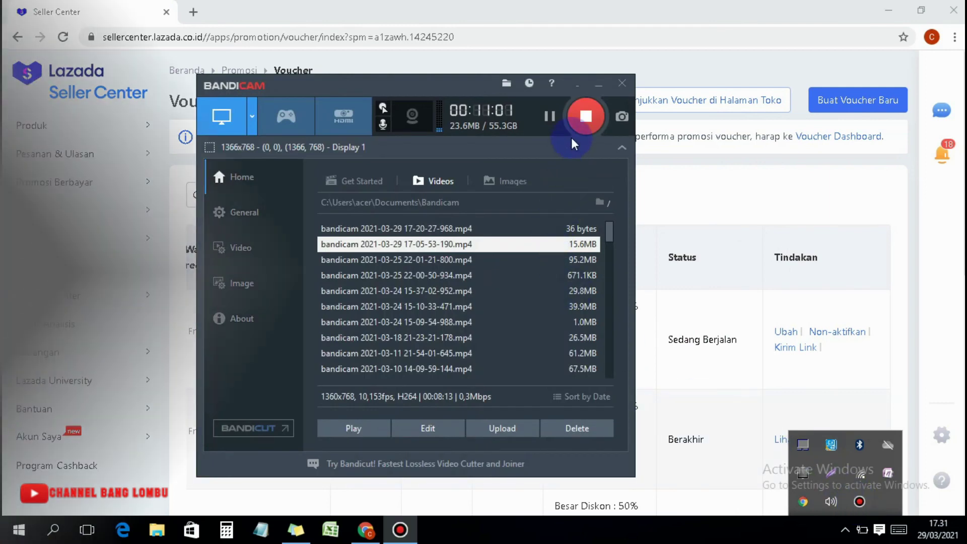